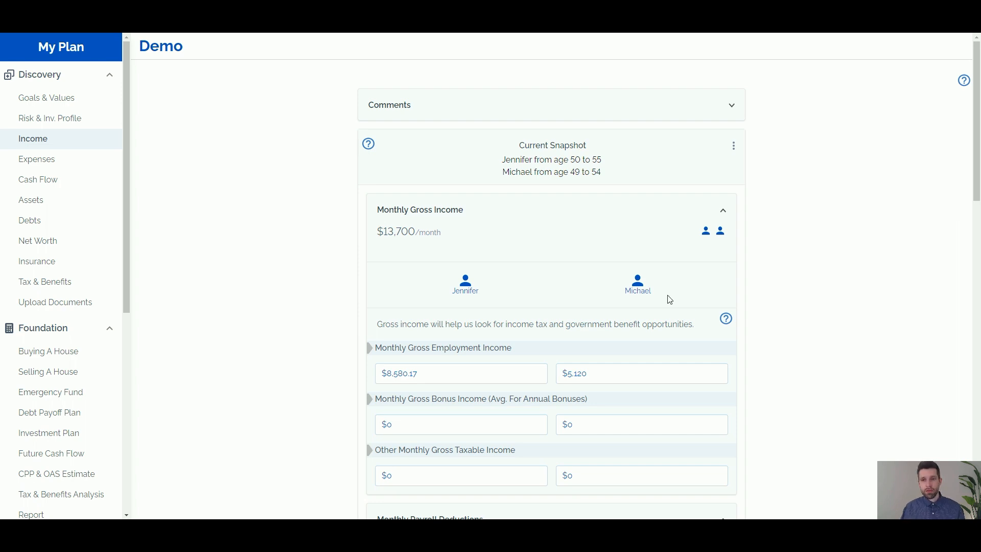
Step: Review the Current Snapshot's monthly gross income, payroll deductions and net income fields for both partners
left_click(455, 371)
scroll(475, 345, "down", 3)
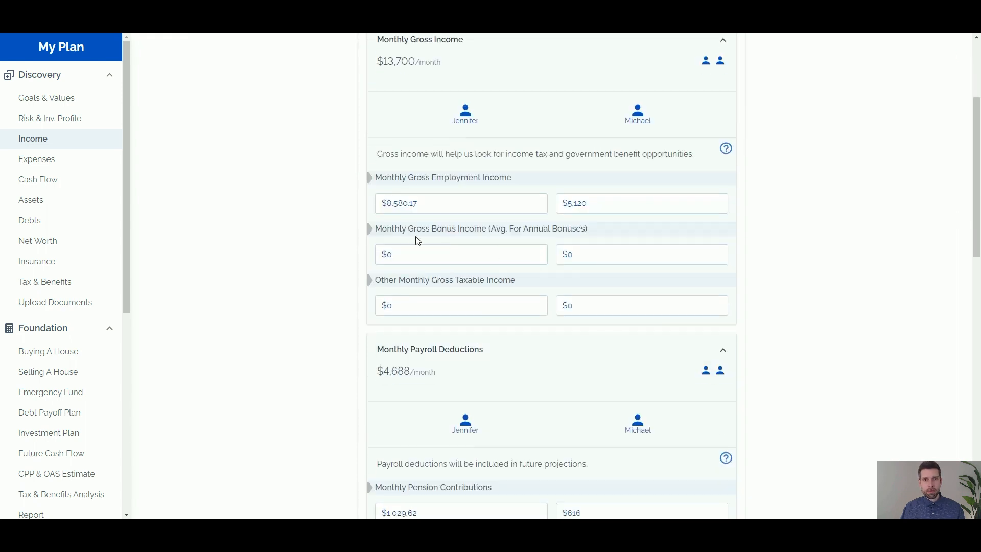
scroll(456, 282, "down", 6)
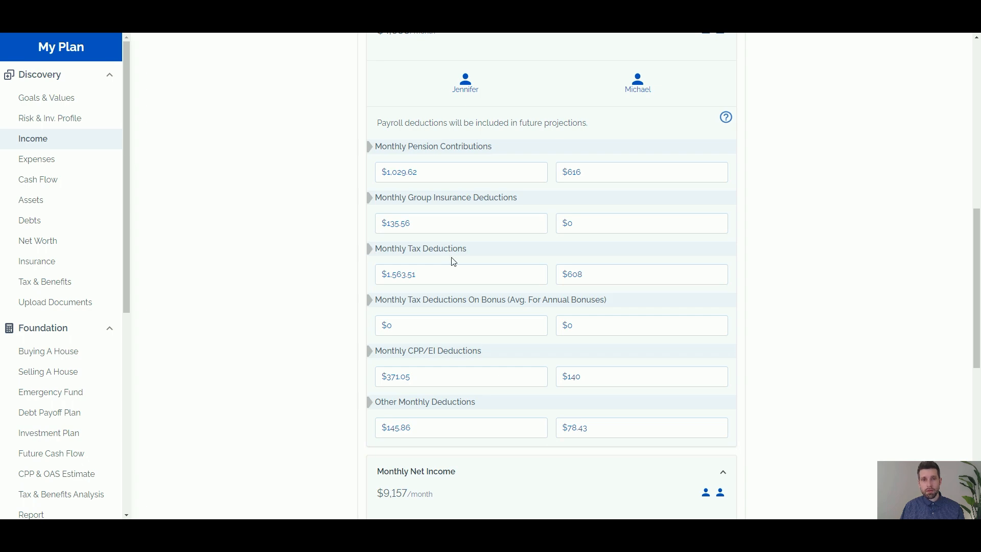
scroll(452, 261, "up", 10)
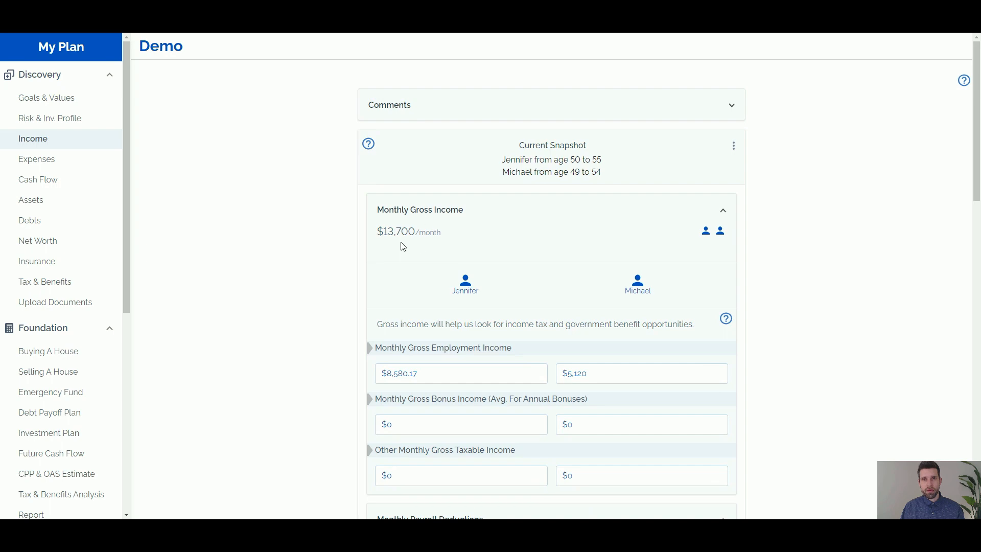
scroll(420, 245, "down", 15)
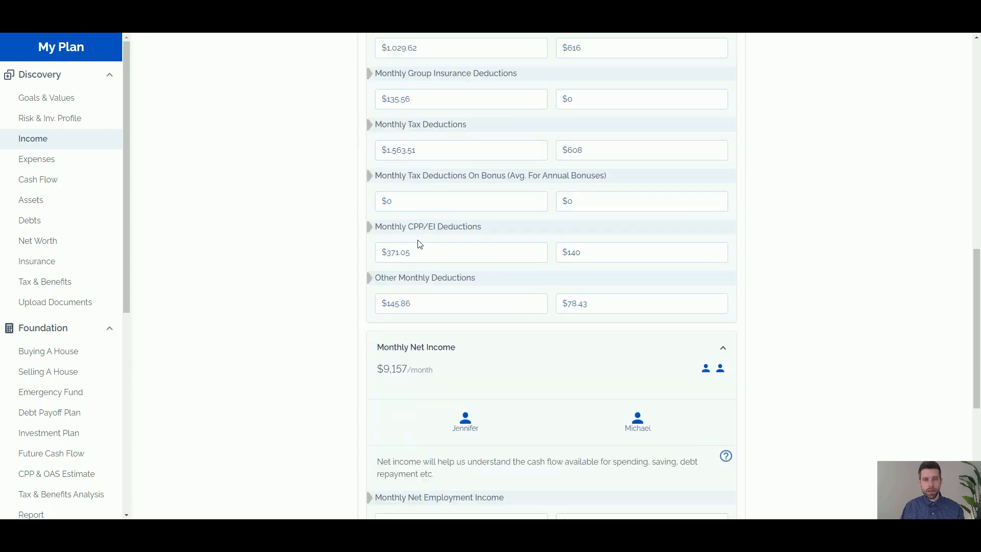
left_click(439, 208)
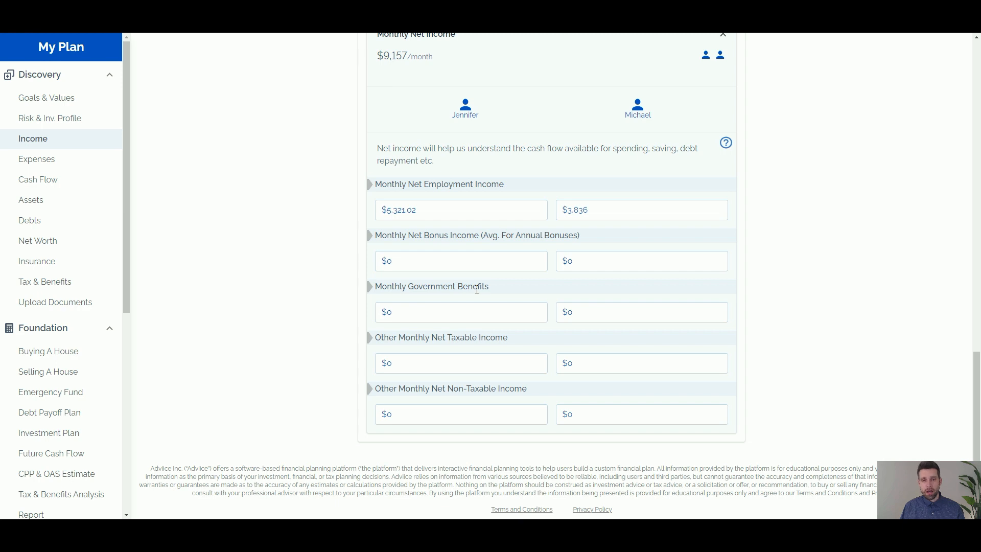
left_click(456, 319)
scroll(509, 392, "up", 15)
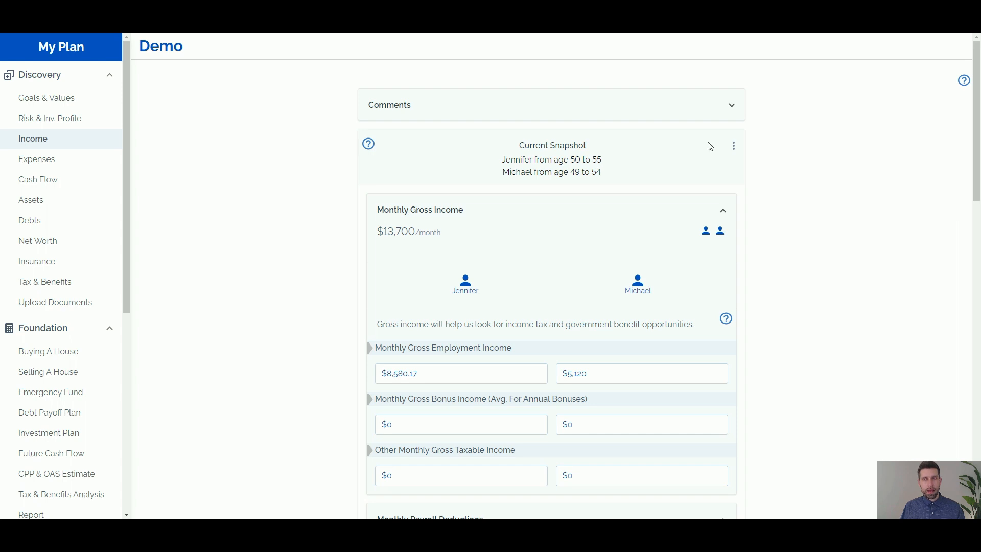
Step: Add a financial snapshot named Part-Time with start age 56 and end age 57
left_click(733, 151)
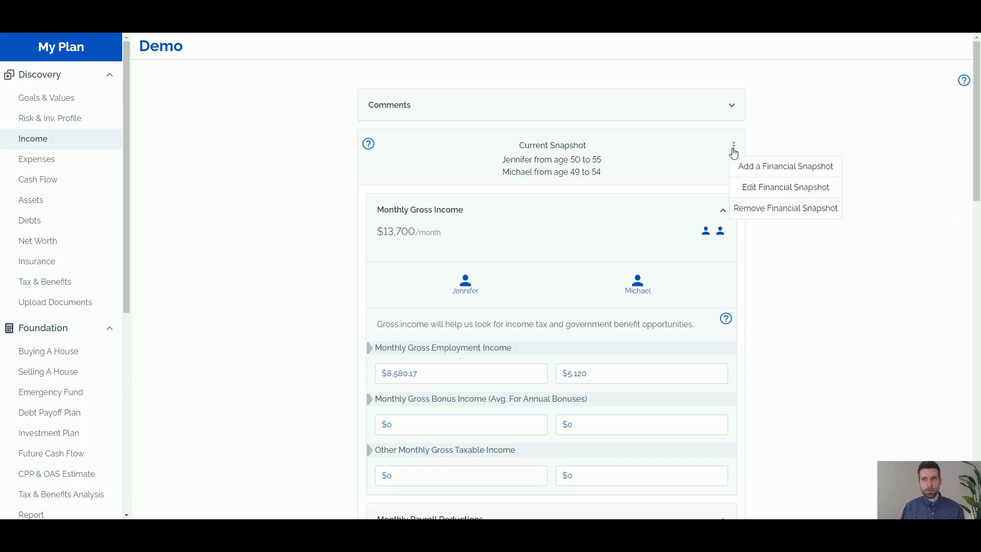
left_click(754, 165)
left_click(526, 246)
type("P")
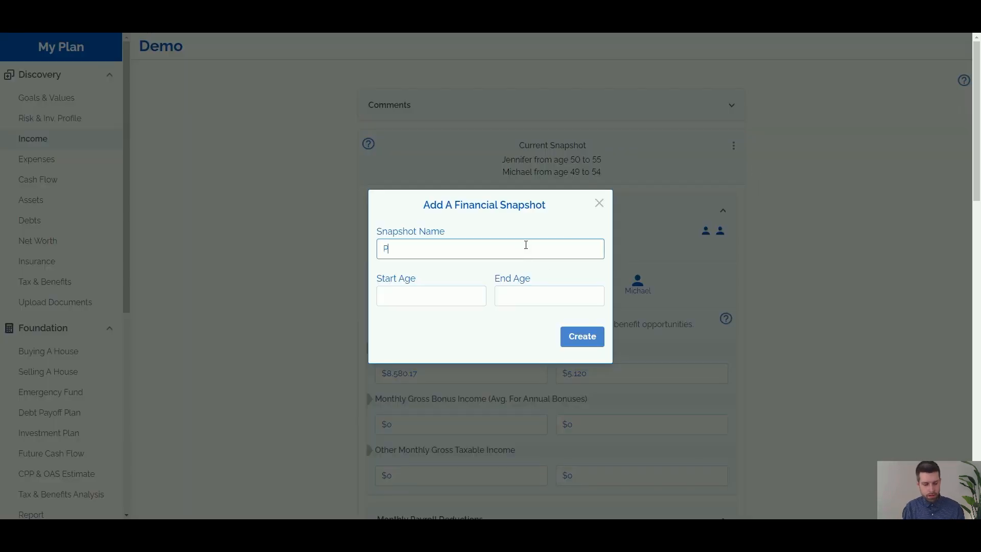
type("art-Time")
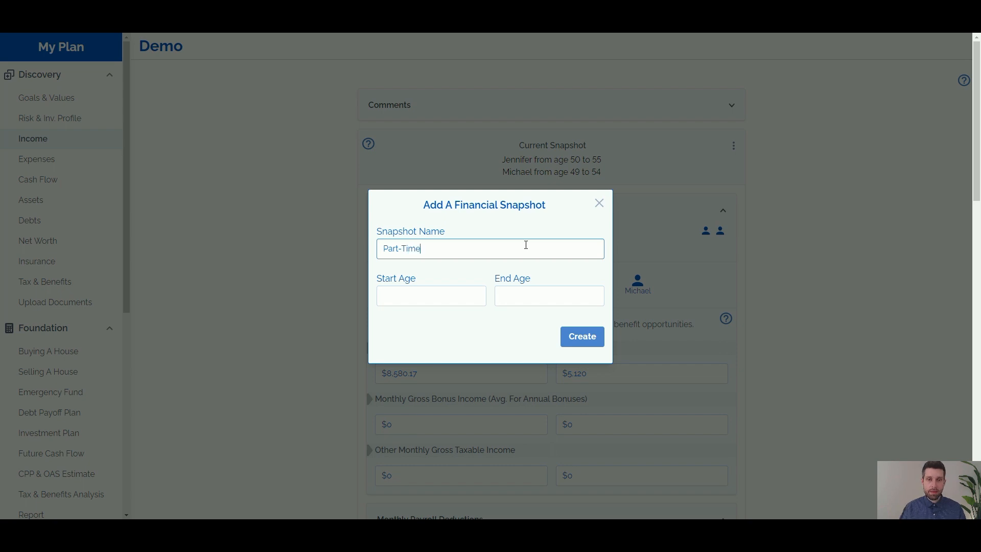
left_click(395, 287)
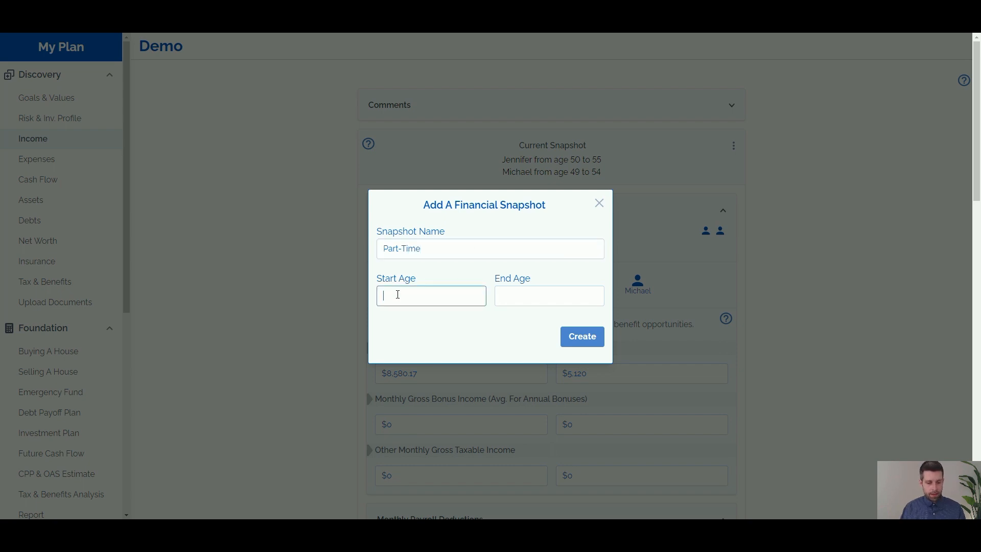
type("56")
left_click(532, 296)
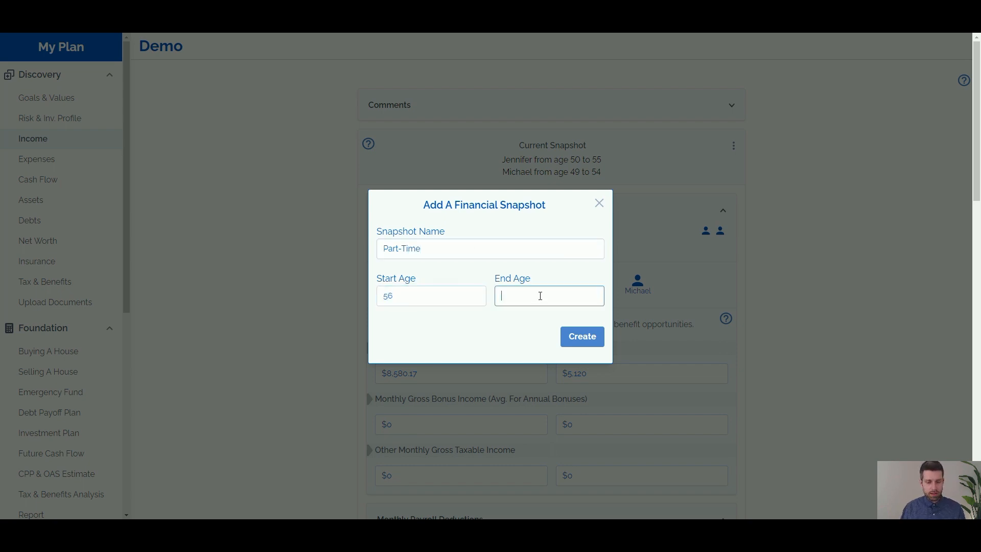
type("57")
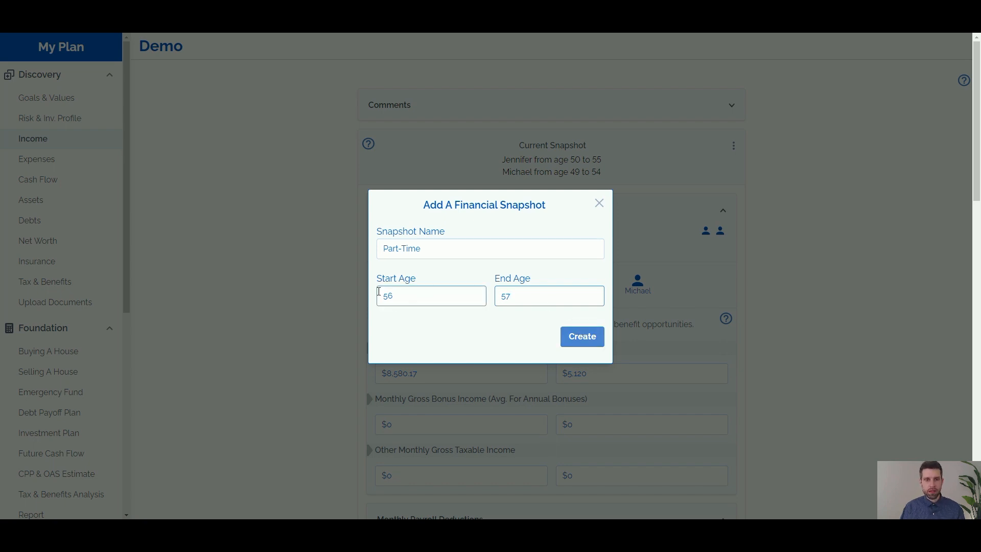
left_click(584, 338)
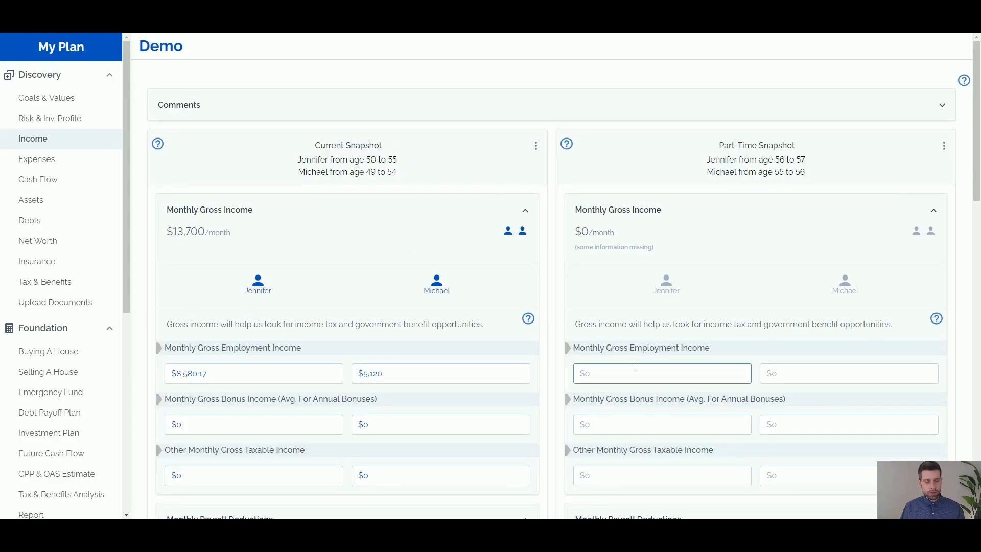
Step: Set the first partner's gross employment income to $1,500 in the Part-Time snapshot and fill all remaining gross income fields with $0
left_click(635, 367)
type("1,5")
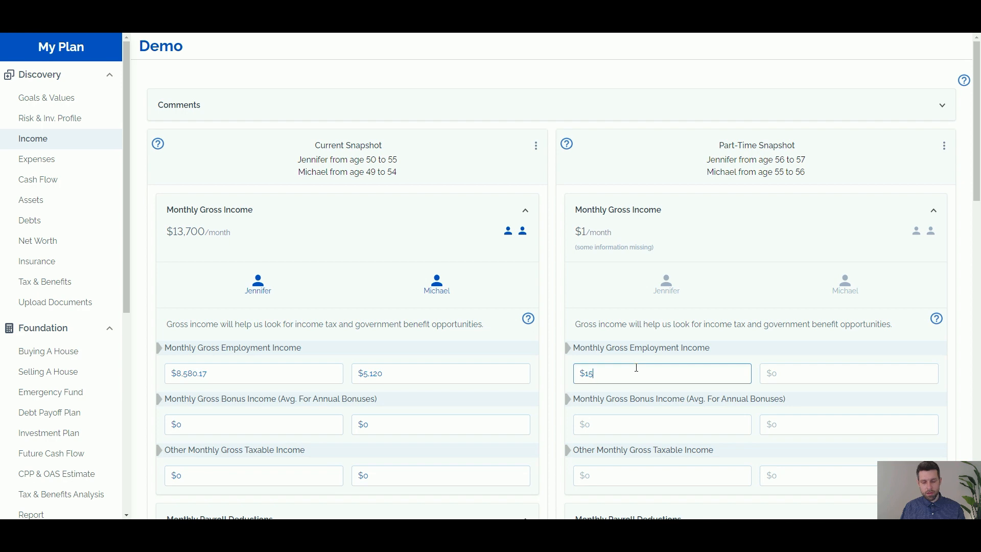
type("00")
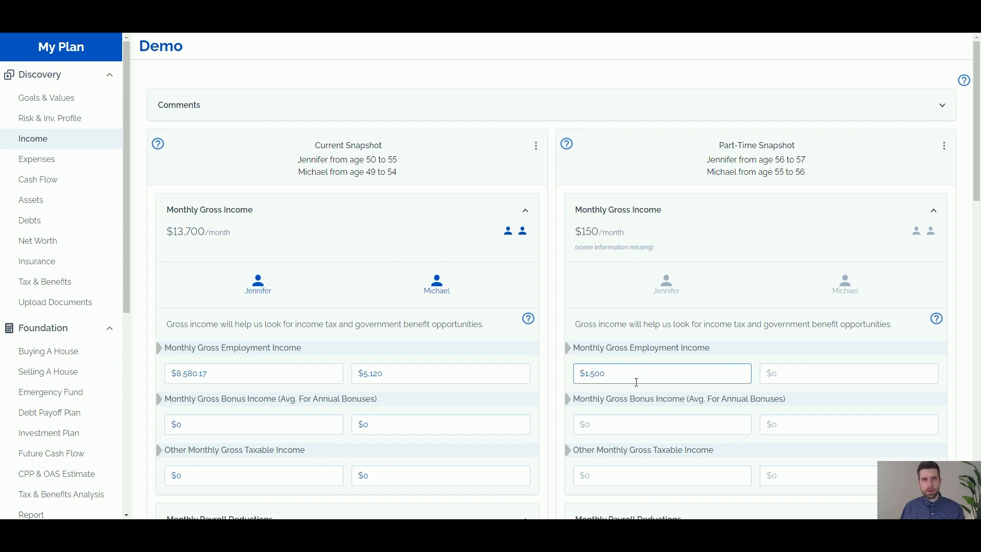
left_click(618, 423)
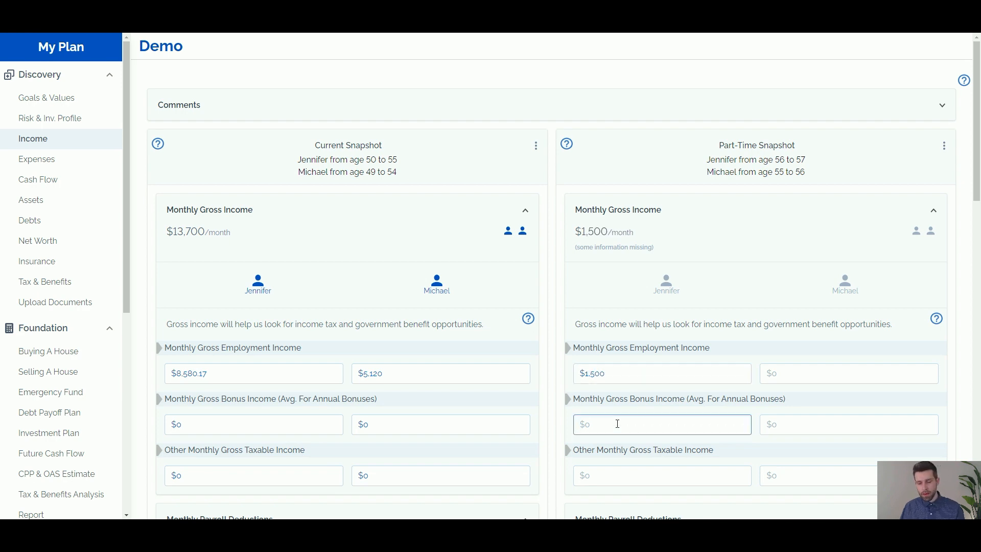
left_click(731, 472)
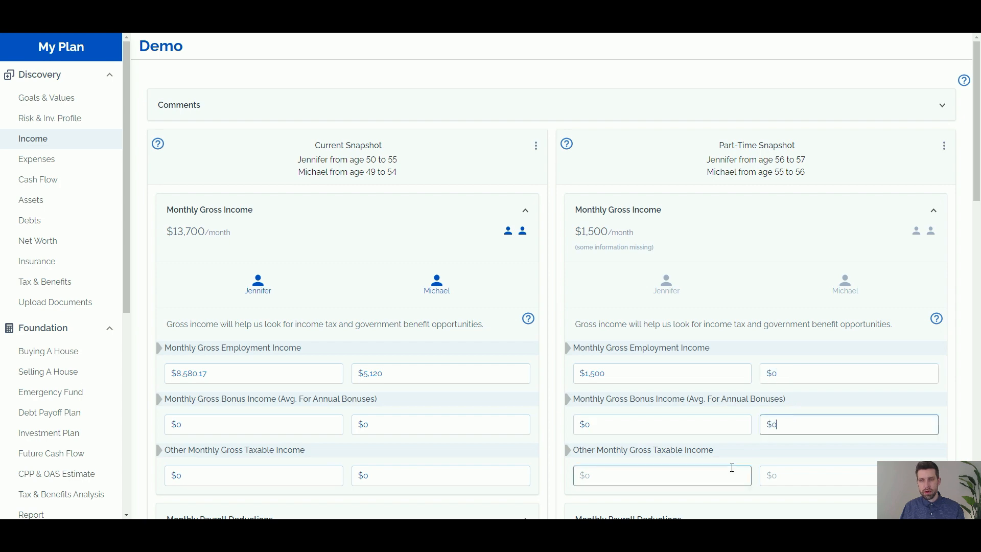
left_click(798, 474)
Step: Fill all of the first partner's monthly payroll deductions in the Part-Time snapshot with $0
scroll(664, 357, "down", 10)
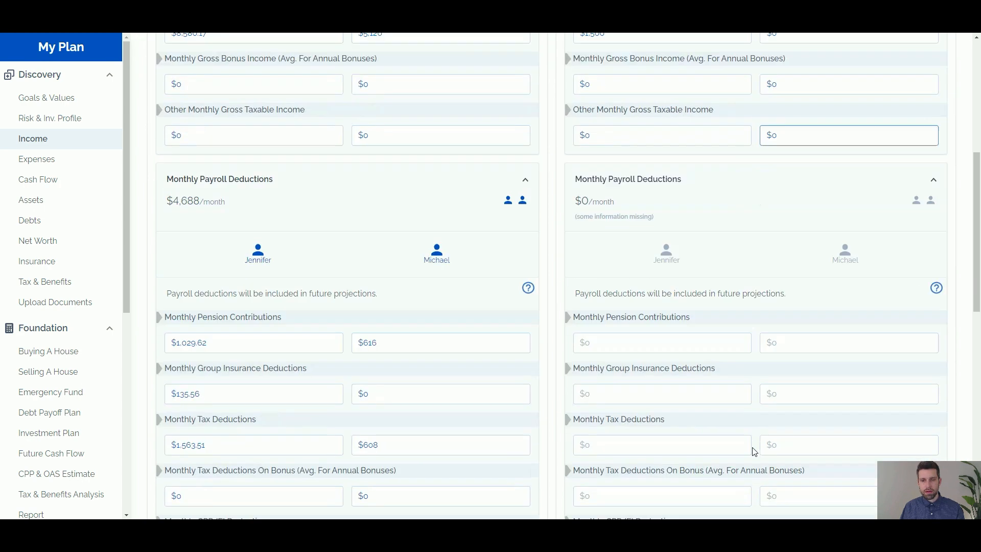
left_click(604, 172)
left_click(616, 221)
left_click(621, 273)
left_click(618, 326)
left_click(618, 326)
left_click(620, 370)
left_click(620, 424)
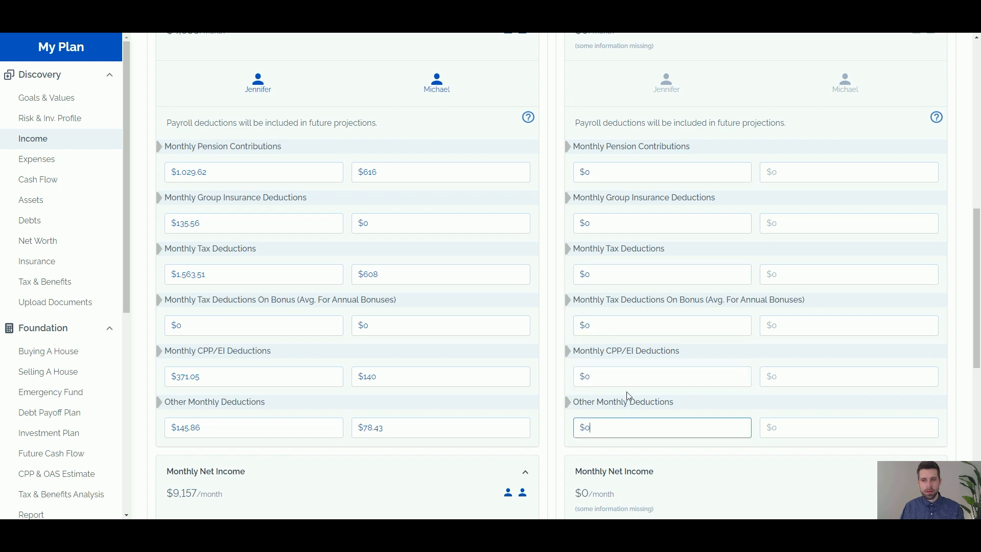
left_click(607, 316)
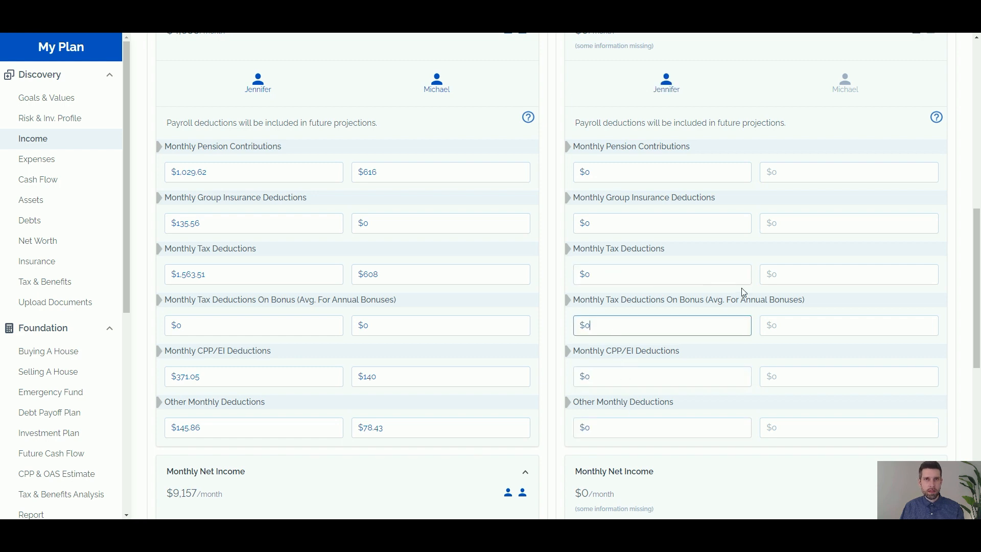
Step: Fill all of the second partner's monthly payroll deductions in the Part-Time snapshot with $0
left_click(775, 179)
left_click(782, 221)
left_click(787, 272)
left_click(792, 325)
left_click(780, 371)
left_click(780, 422)
left_click(729, 377)
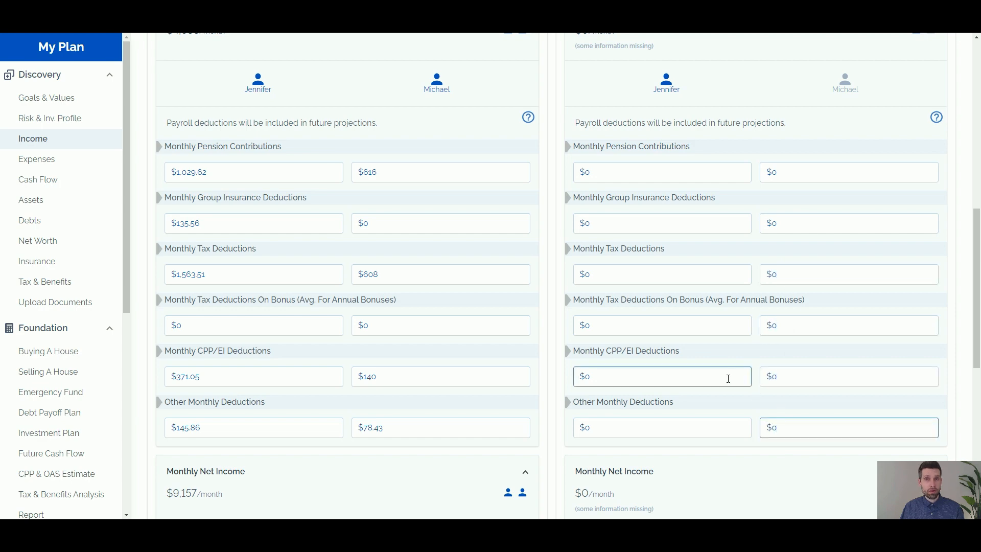
Step: Fill in both partners' monthly net employment income and net bonus income in the Part-Time snapshot
scroll(727, 378, "down", 3)
scroll(726, 378, "down", 3)
left_click(644, 306)
left_click(774, 309)
left_click(744, 358)
left_click(769, 358)
Step: Fill in both partners' government benefits, other net taxable income and other net non-taxable income in the Part-Time snapshot
left_click(736, 409)
left_click(764, 409)
left_click(700, 458)
left_click(792, 454)
scroll(792, 455, "down", 2)
left_click(735, 413)
left_click(768, 414)
left_click(733, 394)
scroll(723, 400, "up", 9)
left_click(594, 238)
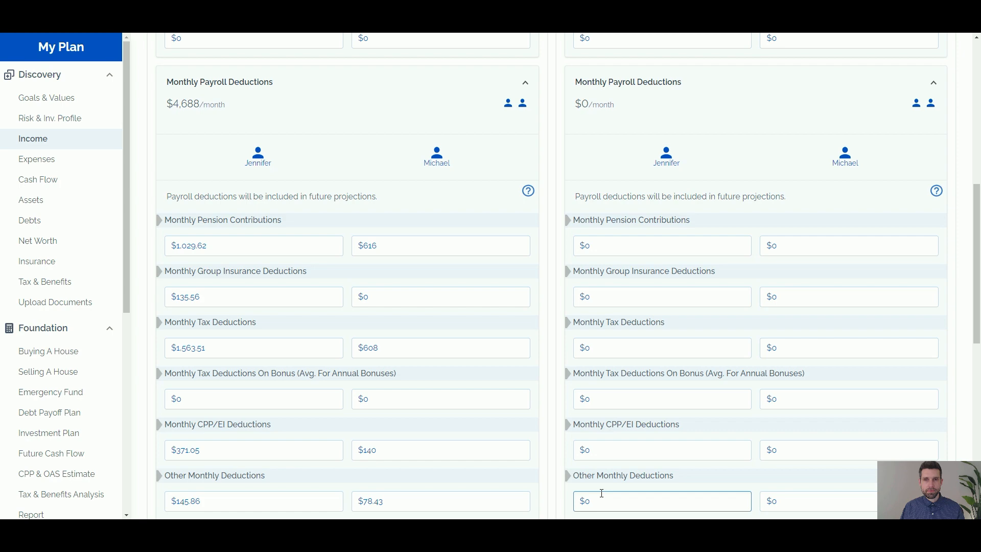
scroll(541, 333, "up", 8)
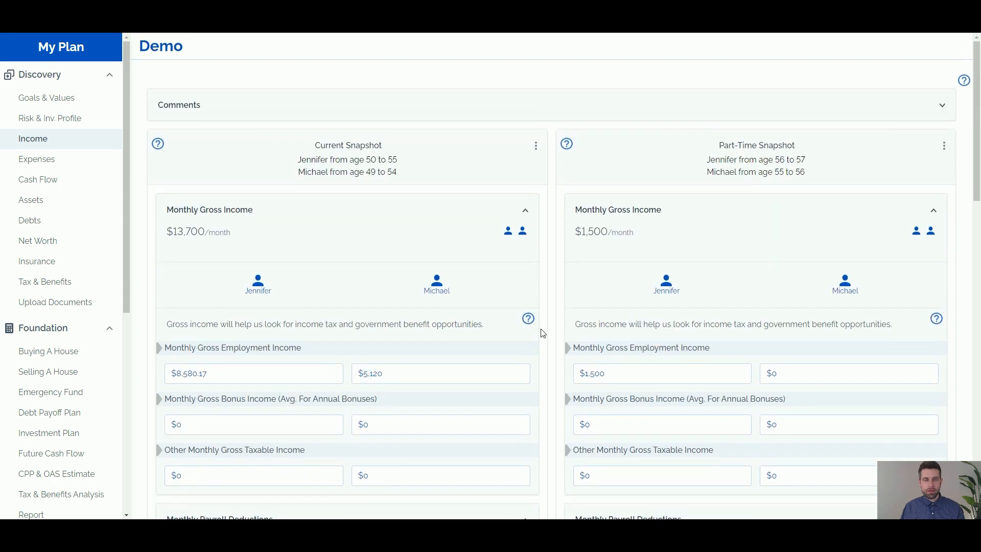